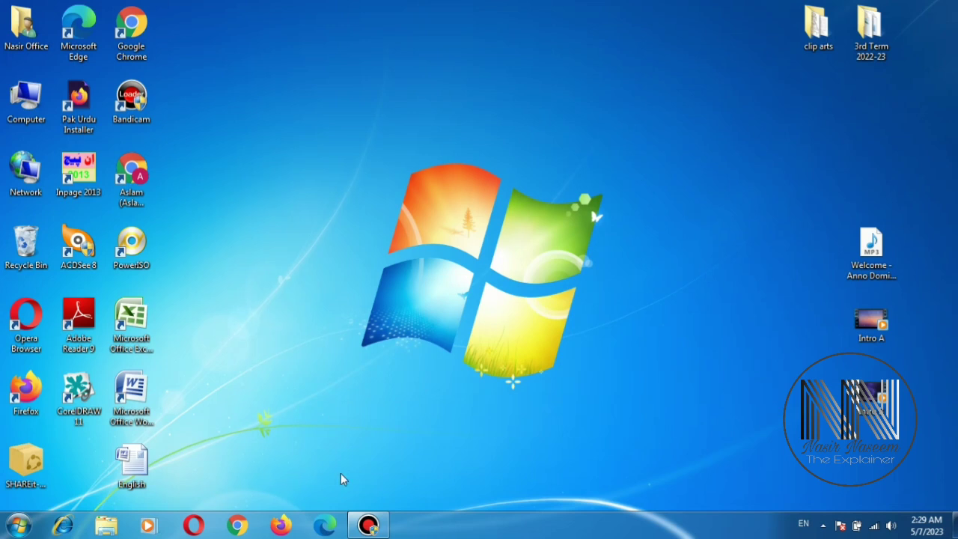
# - Open Chrome and run a Google search for 'ushareit'
pyautogui.click(238, 525)
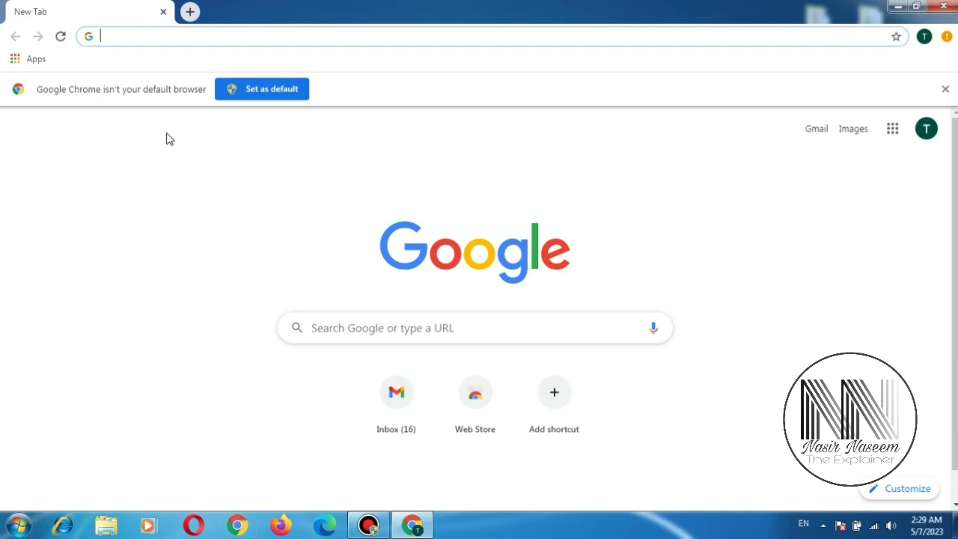
pyautogui.click(185, 35)
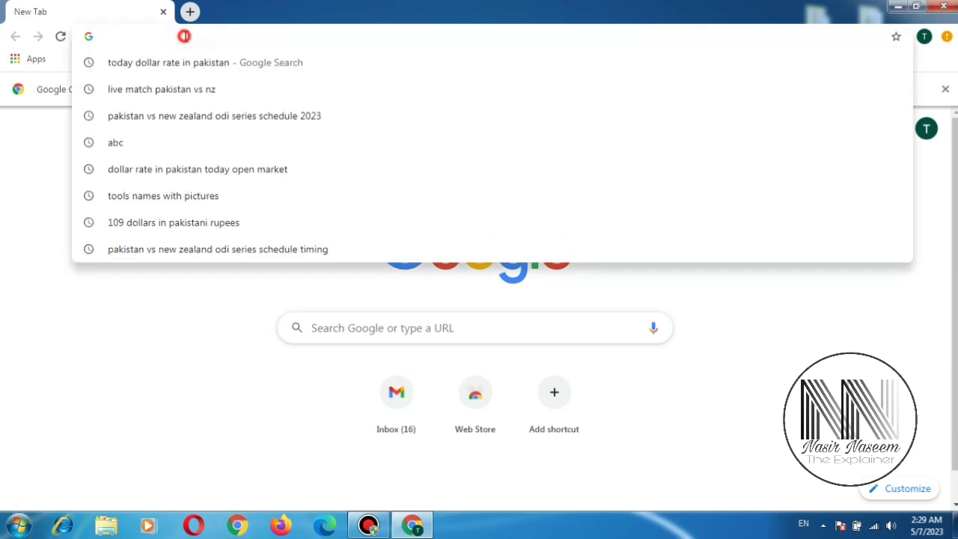
pyautogui.click(234, 367)
pyautogui.click(362, 332)
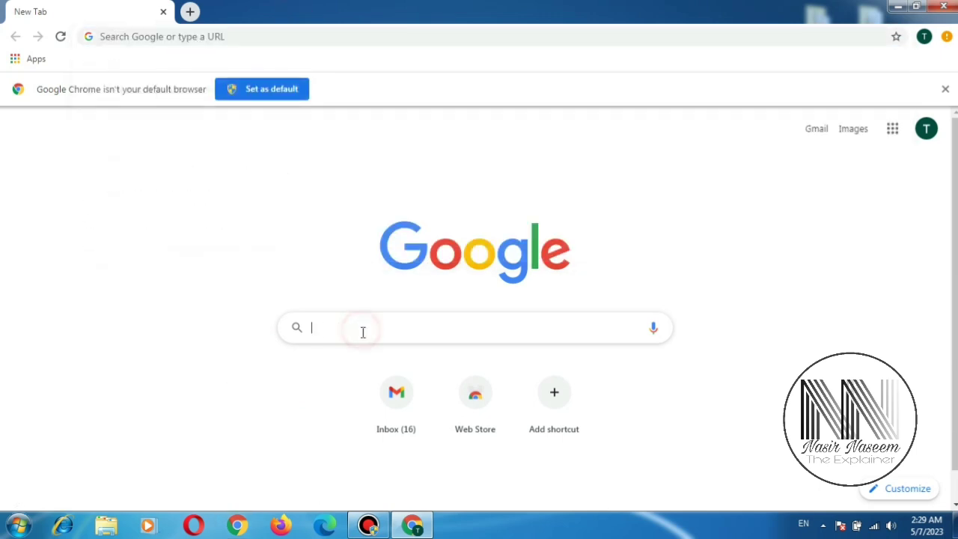
pyautogui.write('sh')
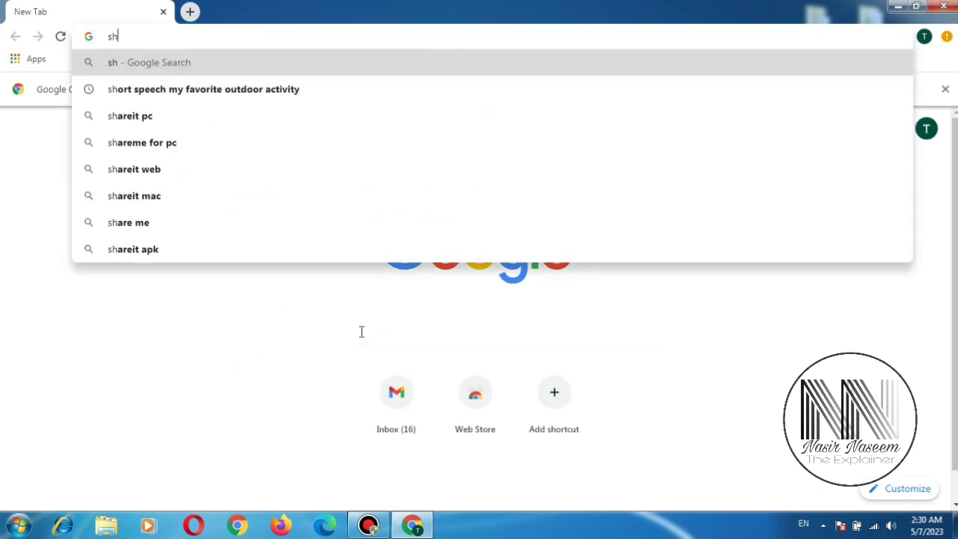
pyautogui.press('BackSpace')
pyautogui.press('BackSpace')
pyautogui.write('us')
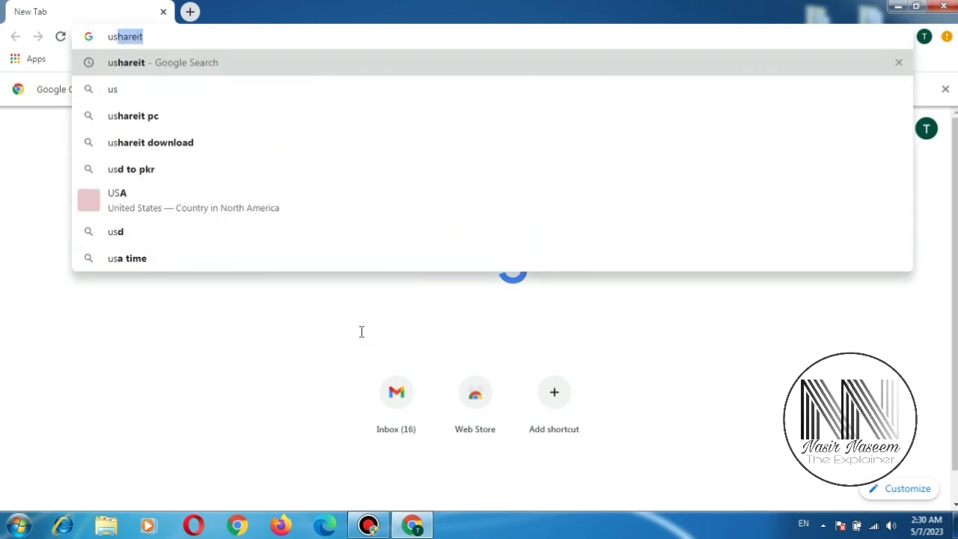
pyautogui.write('hareit')
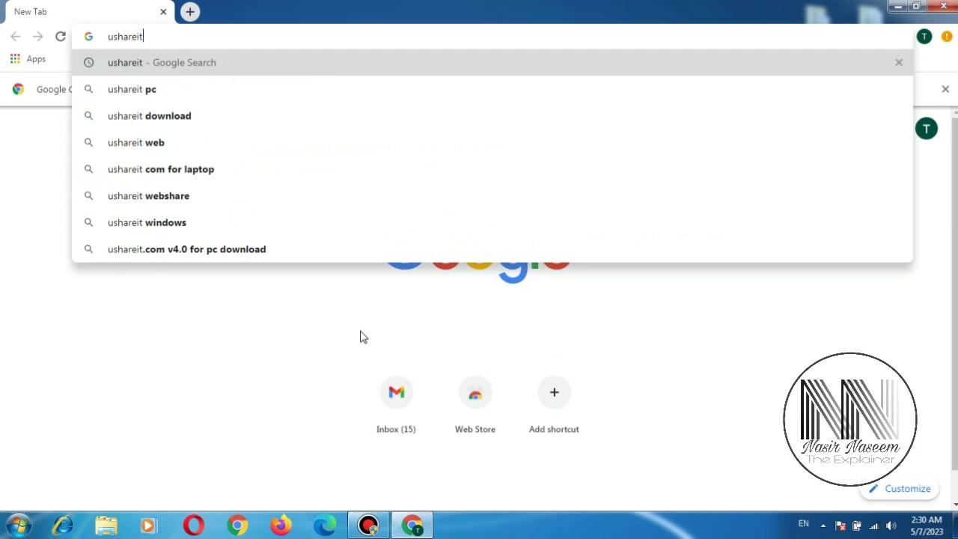
pyautogui.press('Return')
# - Open the official SHAREit result in a new tab and go to PRODUCT > SHAREit
pyautogui.rightClick(194, 225)
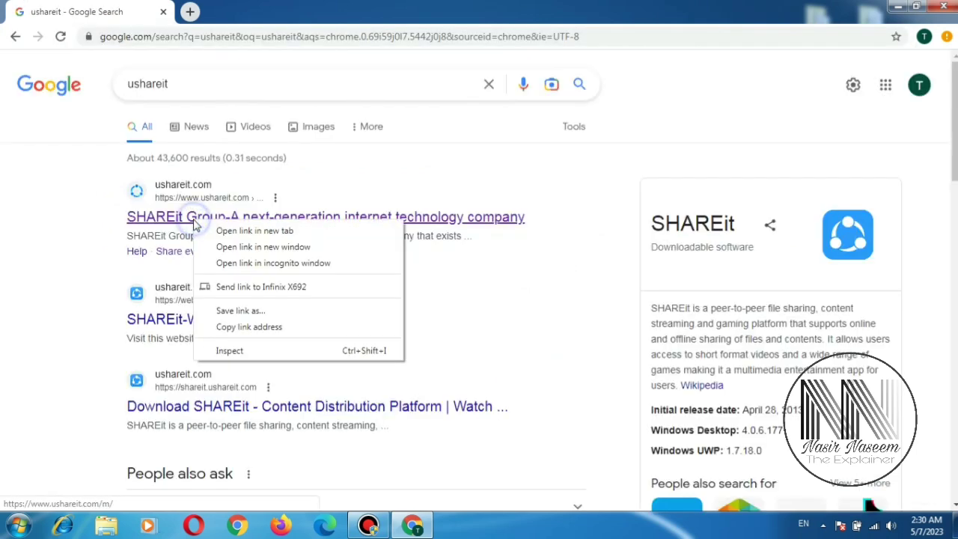
pyautogui.click(223, 227)
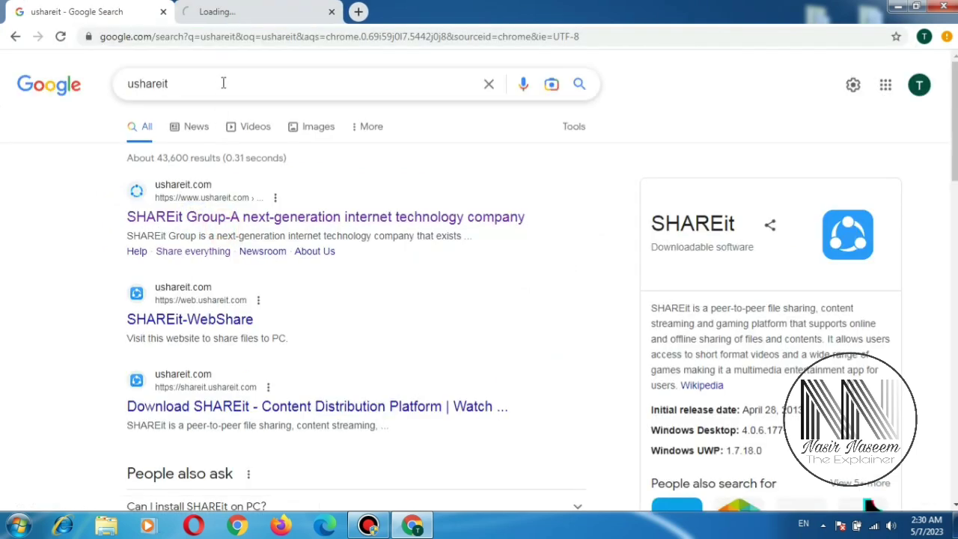
pyautogui.click(228, 13)
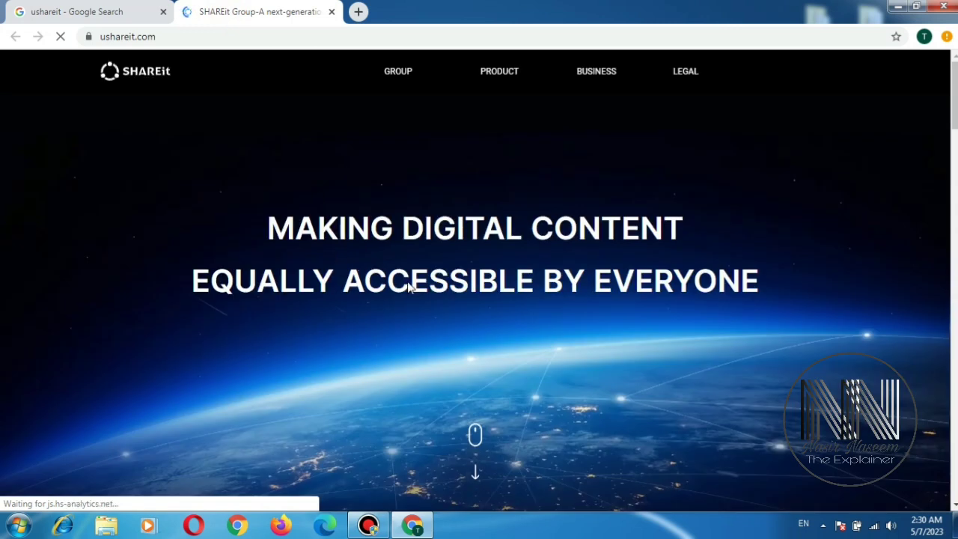
pyautogui.moveTo(398, 72)
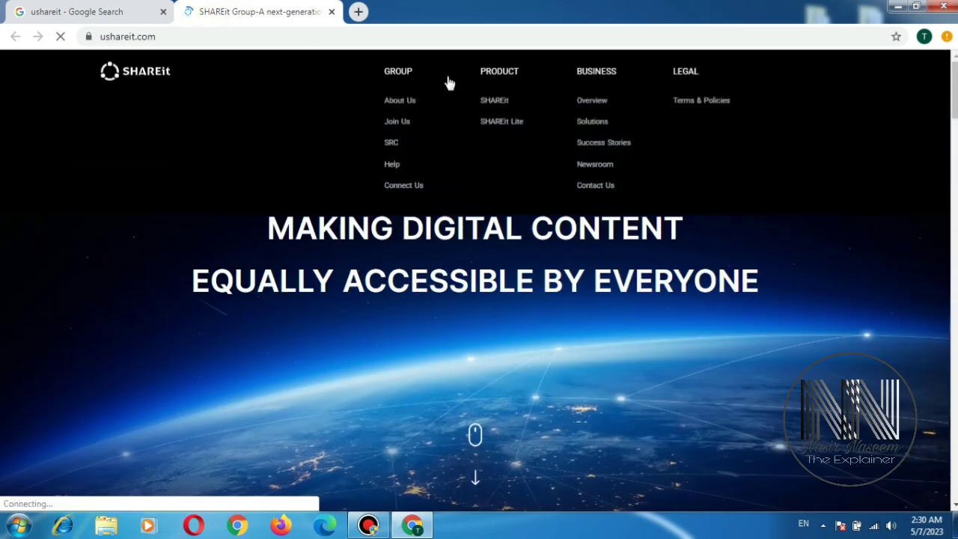
pyautogui.click(498, 105)
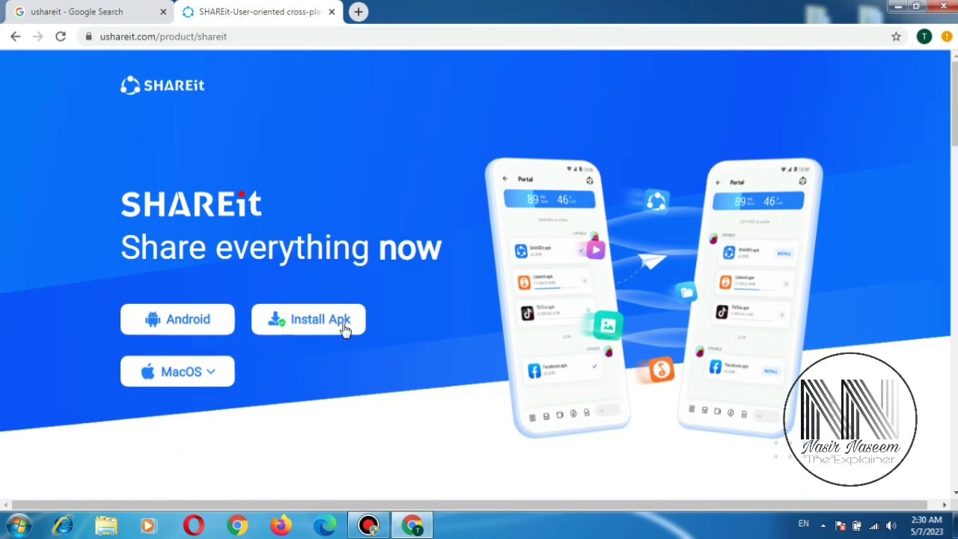
# - Download the Windows SHAREit installer and open it from the download bar
pyautogui.click(188, 367)
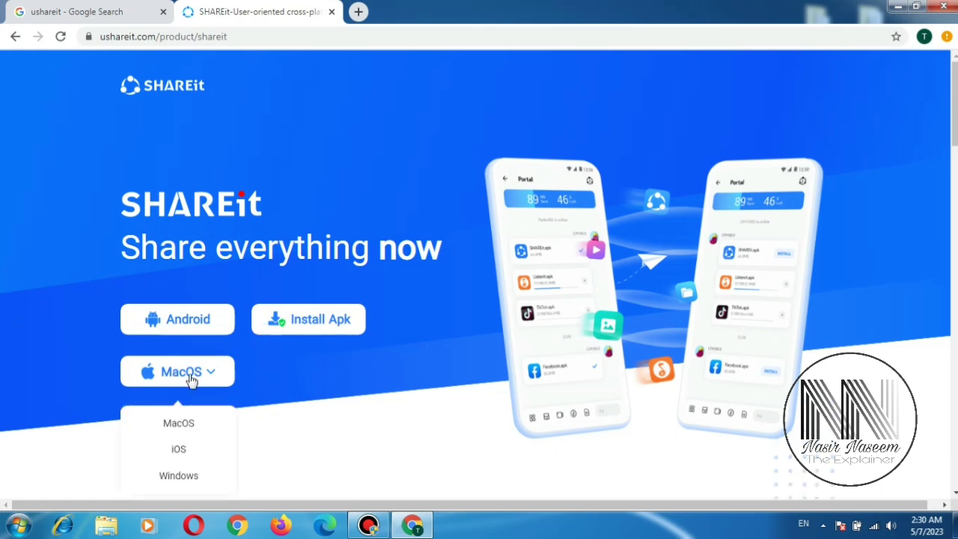
pyautogui.scroll(-2, 191, 380)
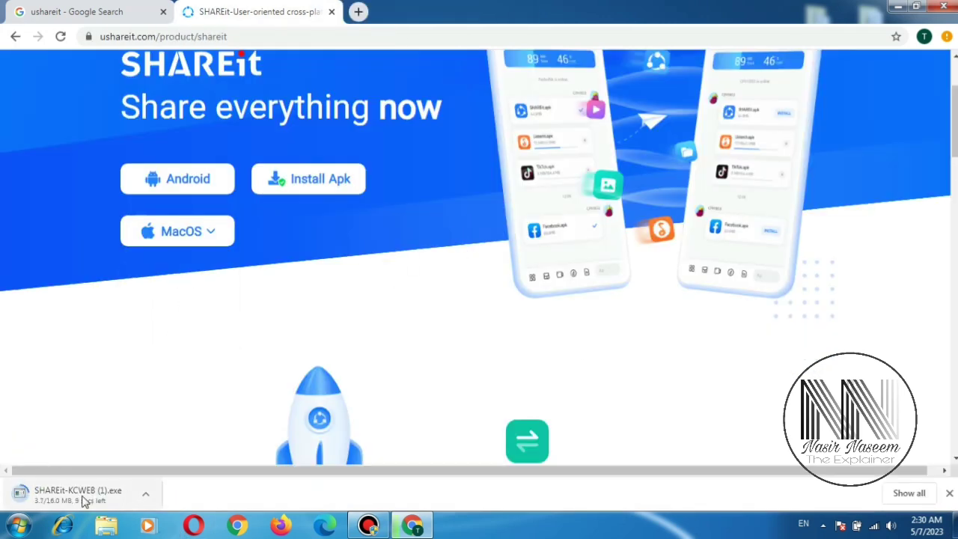
pyautogui.click(62, 501)
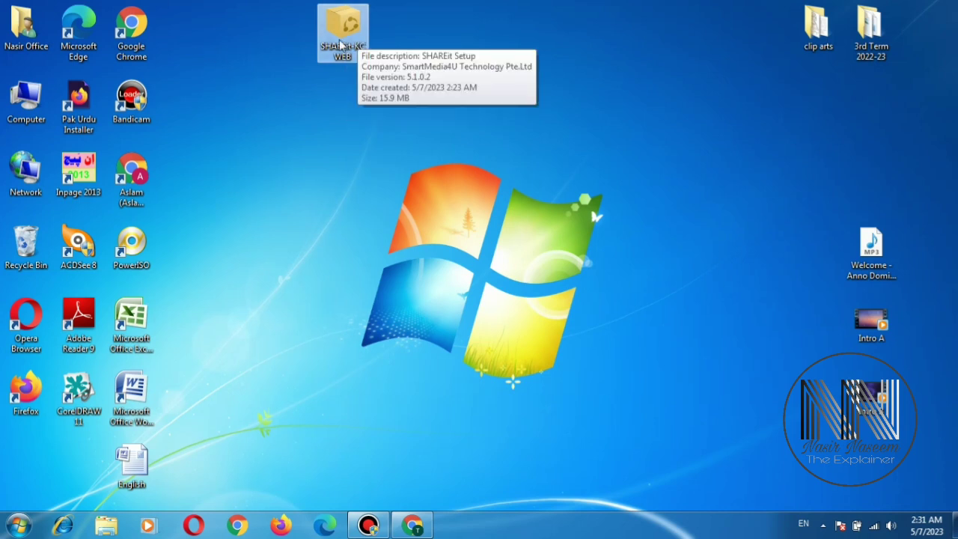
# - Run the SHAREit-KCWEB installer as administrator
pyautogui.doubleClick(348, 27)
pyautogui.moveTo(348, 27); pyautogui.dragTo(347, 98)
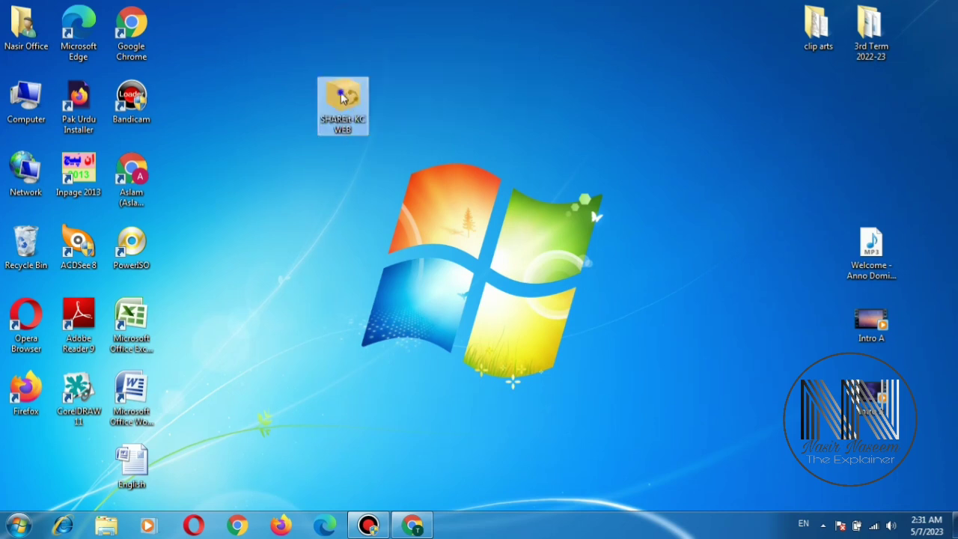
pyautogui.rightClick(342, 97)
pyautogui.click(358, 116)
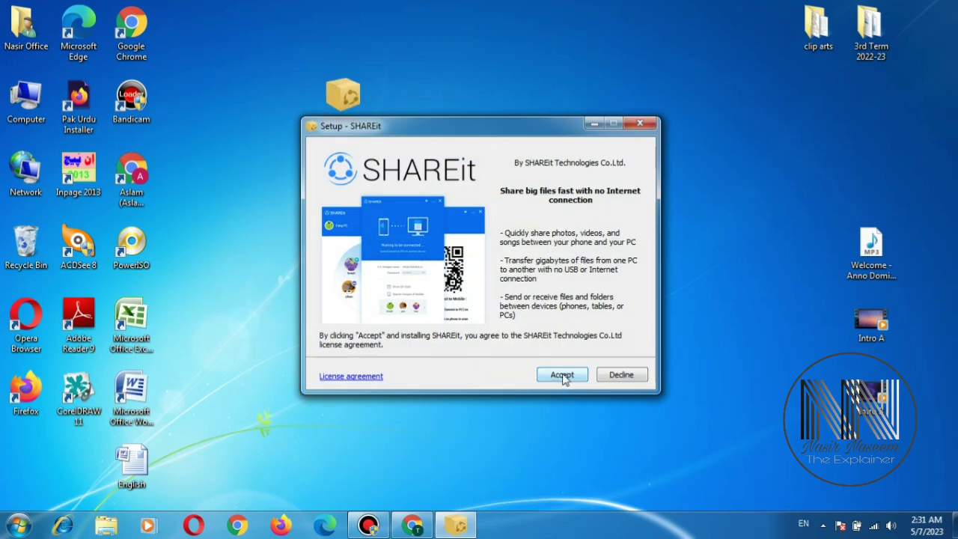
pyautogui.moveTo(471, 128)
pyautogui.mouseDown()
pyautogui.moveTo(435, 174)
pyautogui.moveTo(456, 156)
pyautogui.mouseUp()
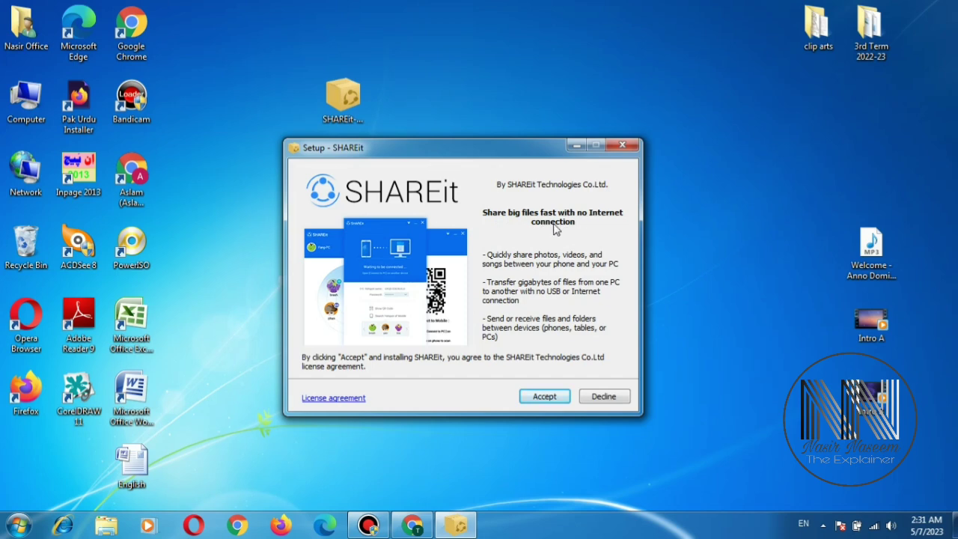
# - Accept the license, keep the default Program Files folder and start installing
pyautogui.click(544, 398)
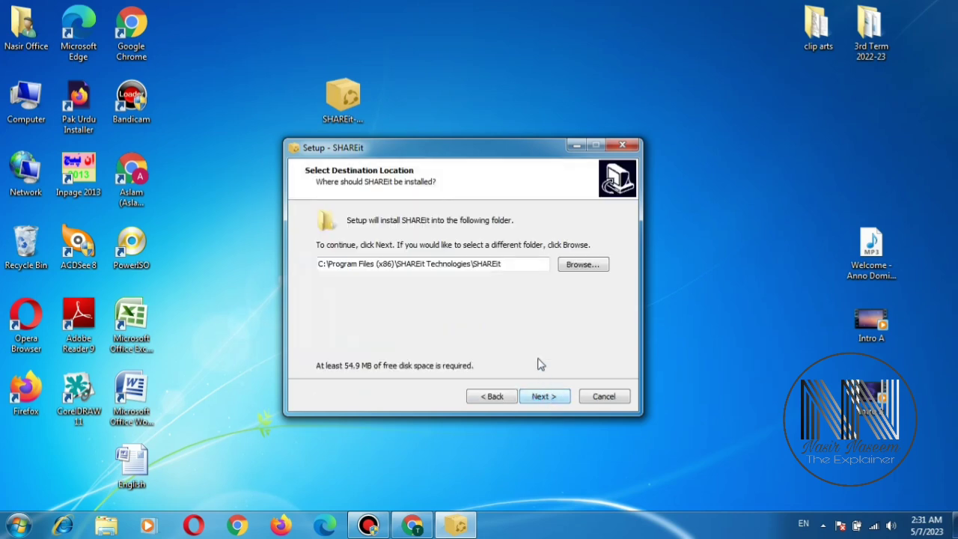
pyautogui.click(544, 398)
pyautogui.click(545, 402)
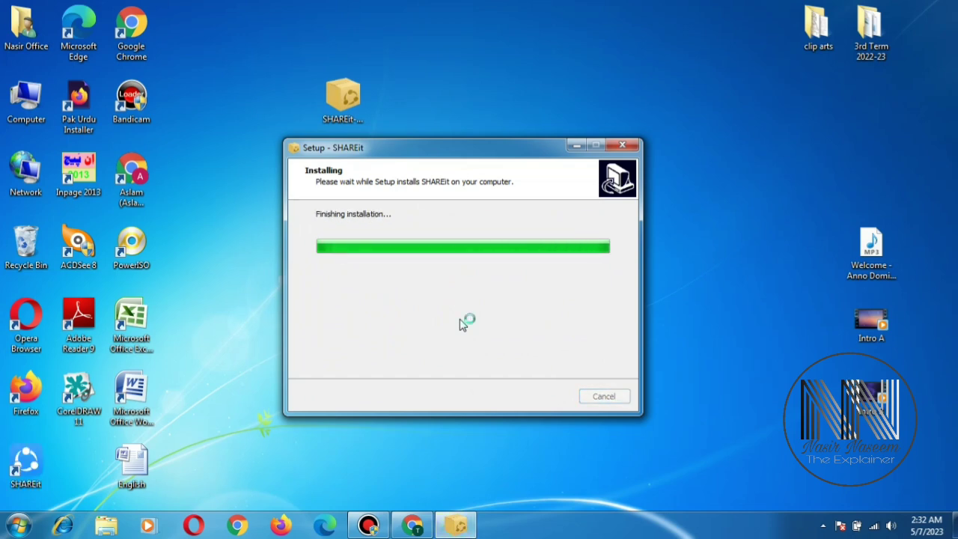
# - Launch SHAREit, skip the welcome slides to the Connect to PC QR code, and move the window aside
pyautogui.click(543, 397)
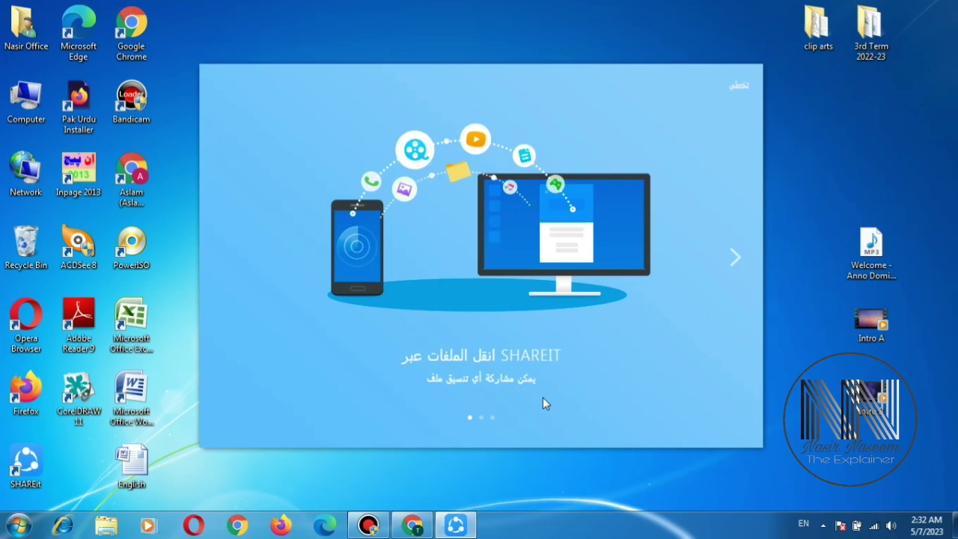
pyautogui.click(739, 258)
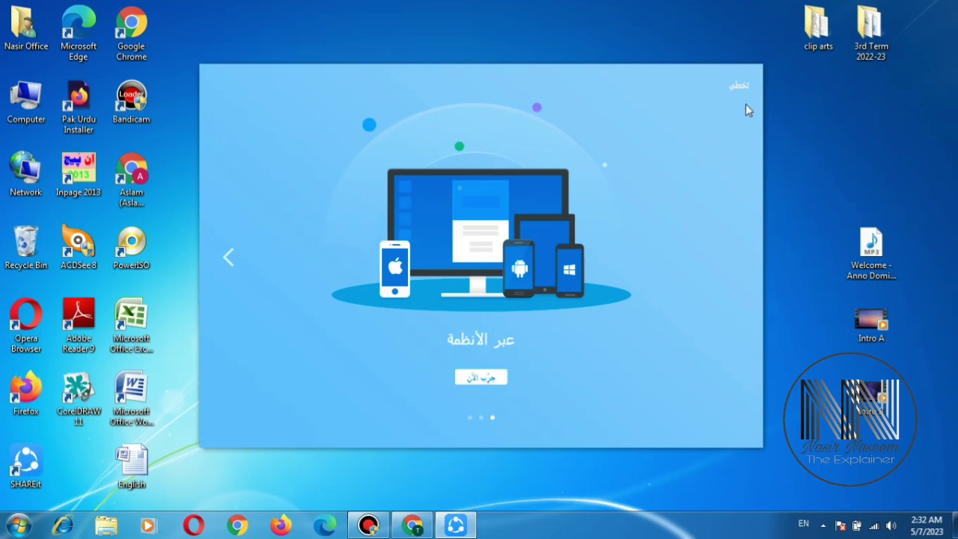
pyautogui.click(740, 86)
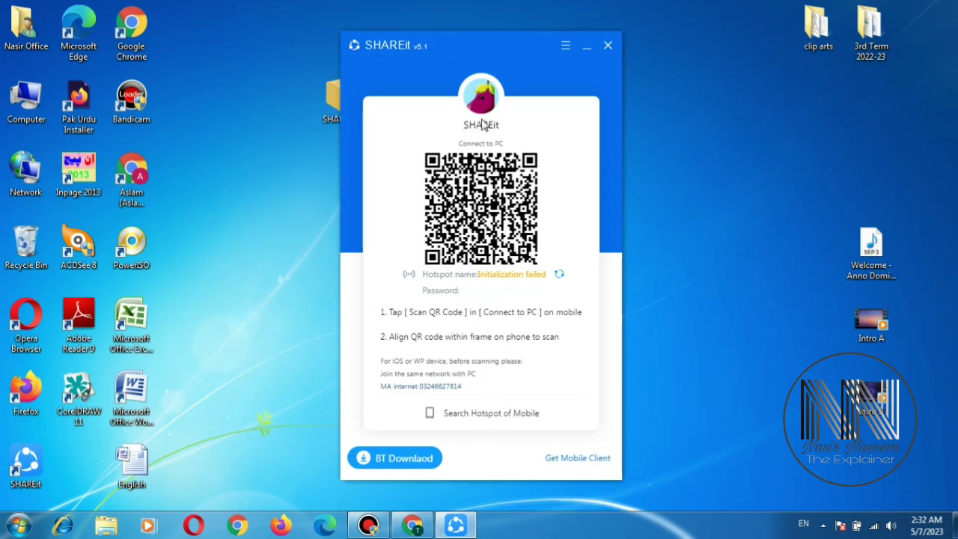
pyautogui.moveTo(483, 125); pyautogui.dragTo(535, 112)
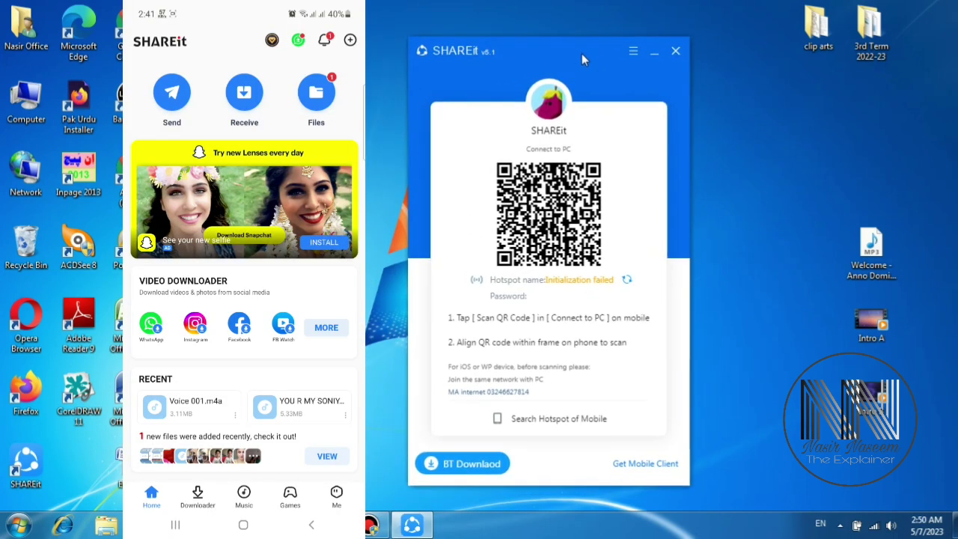
# - Nudge the SHAREit window slightly left while the phone SM-A515F connects
pyautogui.moveTo(582, 53); pyautogui.dragTo(575, 53)
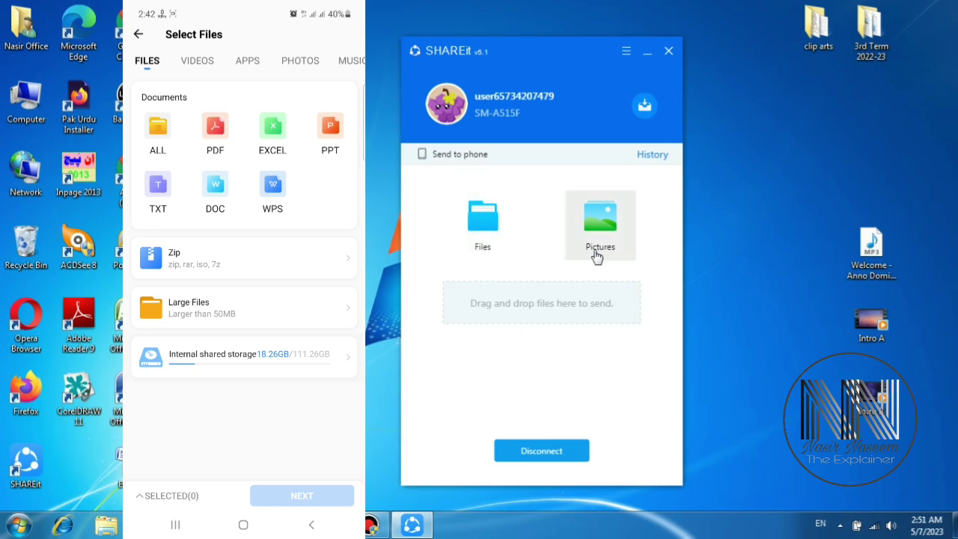
# - Select the images 123 and 1234 under Files and send them to the phone
pyautogui.click(485, 246)
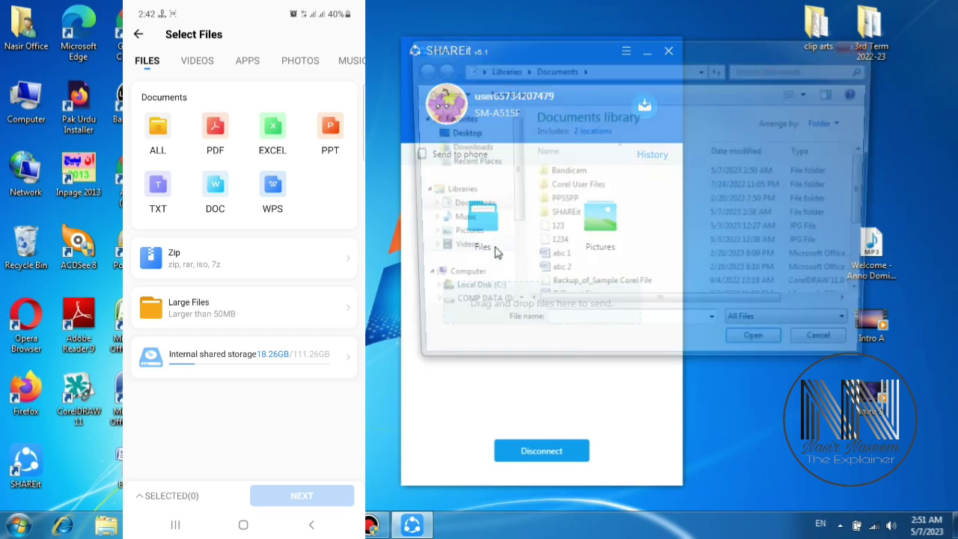
pyautogui.moveTo(610, 234); pyautogui.dragTo(554, 249)
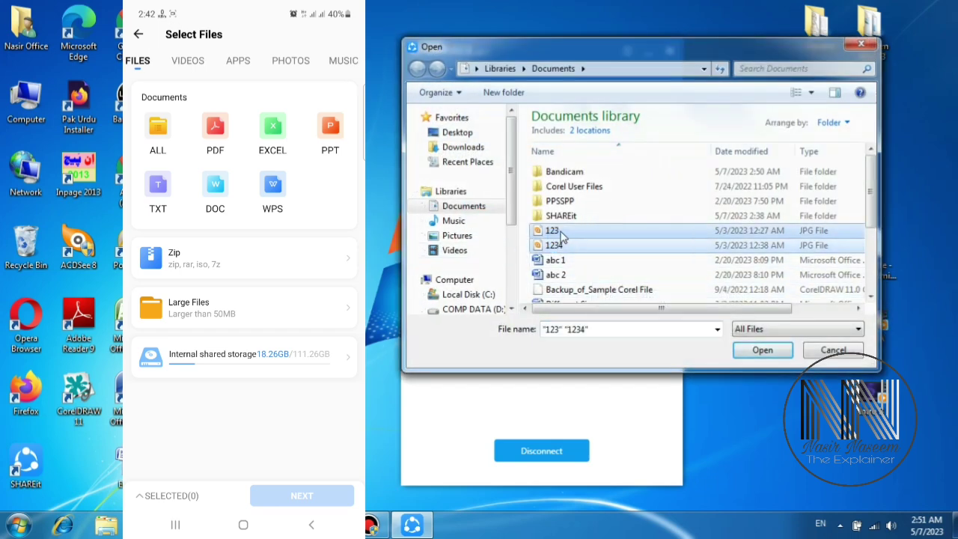
pyautogui.click(761, 352)
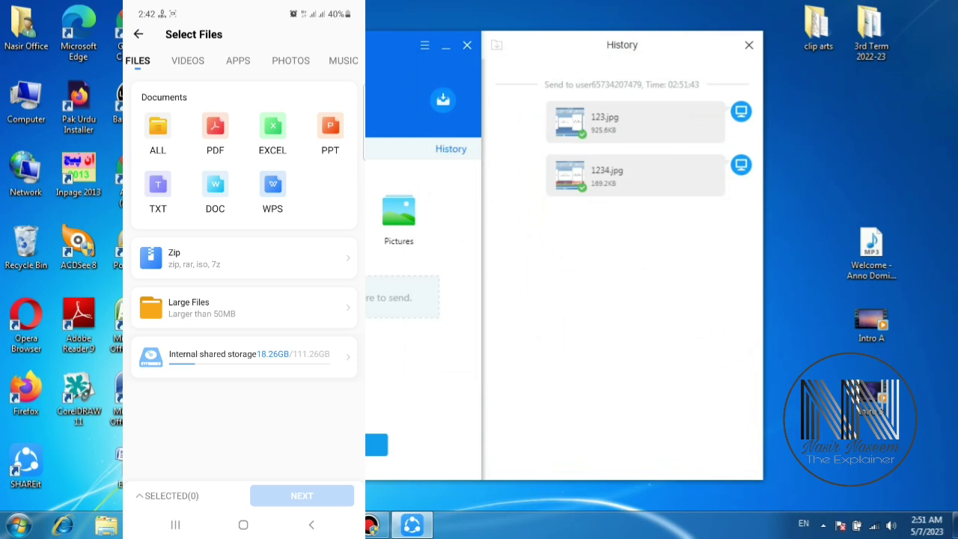
# - Drag the SHAREit window further right
pyautogui.moveTo(331, 45)
pyautogui.mouseDown()
pyautogui.moveTo(483, 62)
pyautogui.moveTo(474, 62)
pyautogui.mouseUp()
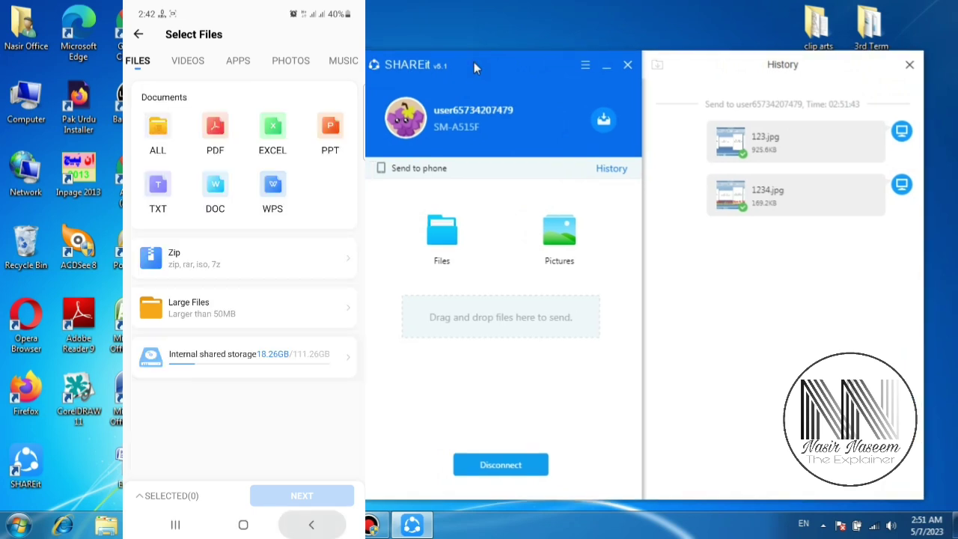